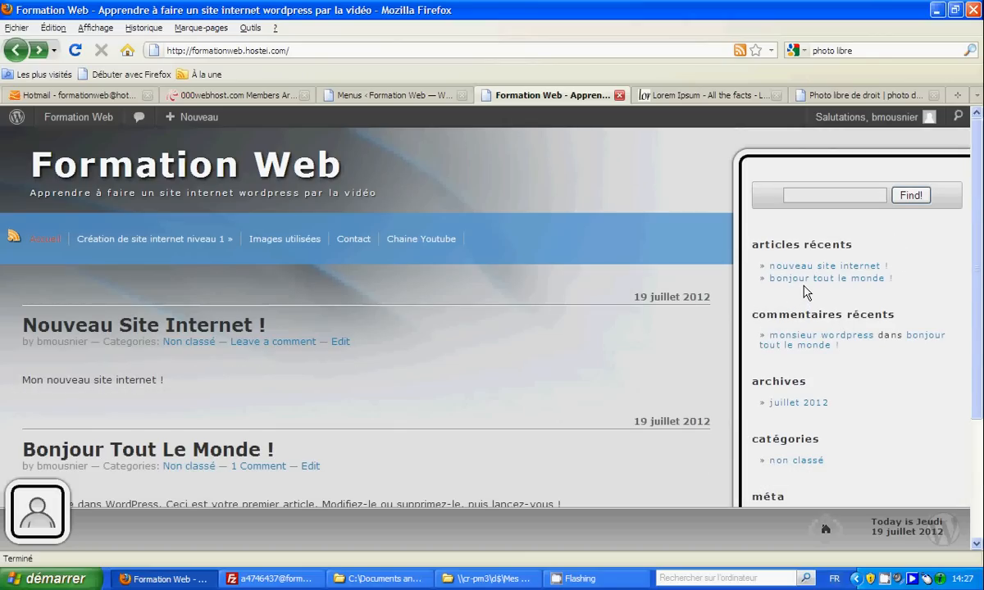
# Examine the widgets in the sidebar of the site's home page, from the search box down to the Méta section.
pyautogui.scroll(-3, 808, 291)
pyautogui.scroll(3, 892, 407)
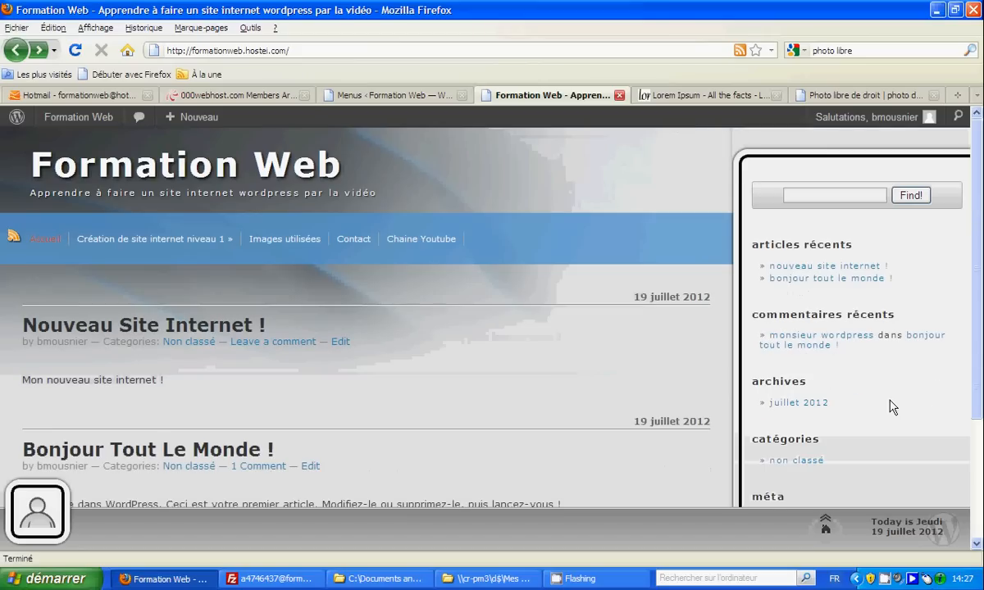
pyautogui.scroll(-3, 876, 304)
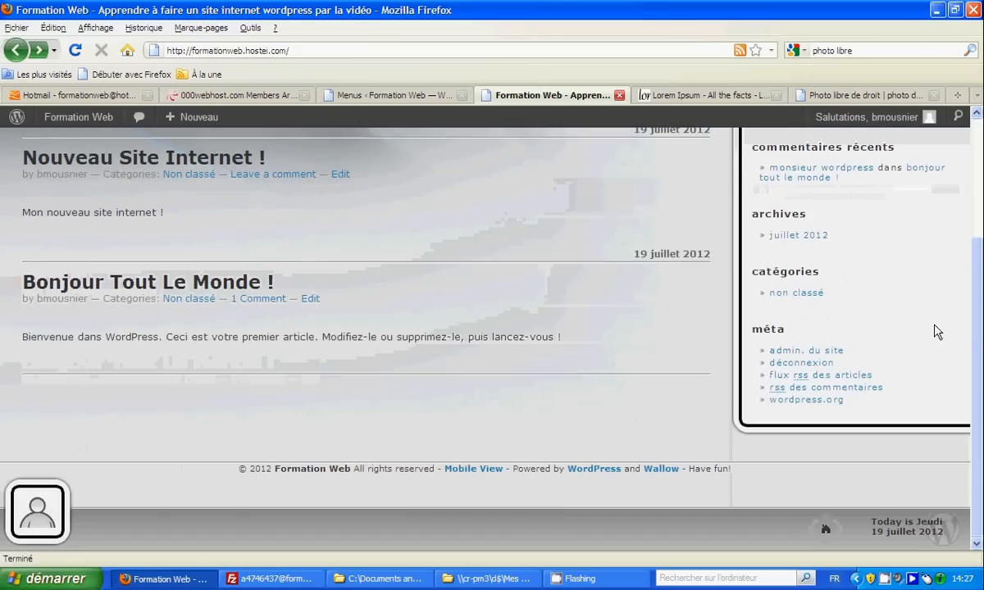
pyautogui.scroll(3, 875, 303)
pyautogui.scroll(-3, 842, 238)
pyautogui.scroll(3, 841, 244)
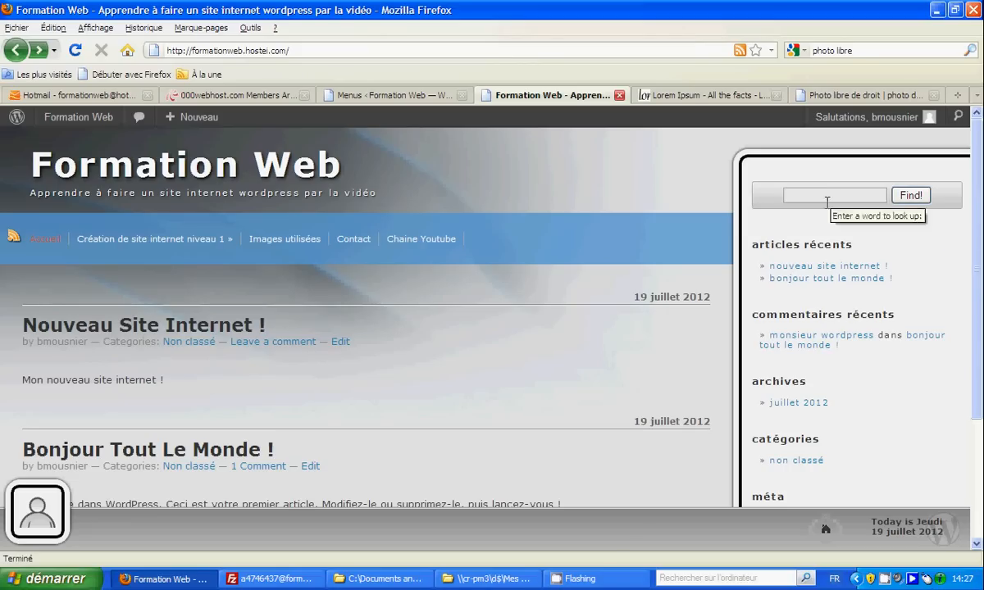
pyautogui.scroll(-2, 828, 221)
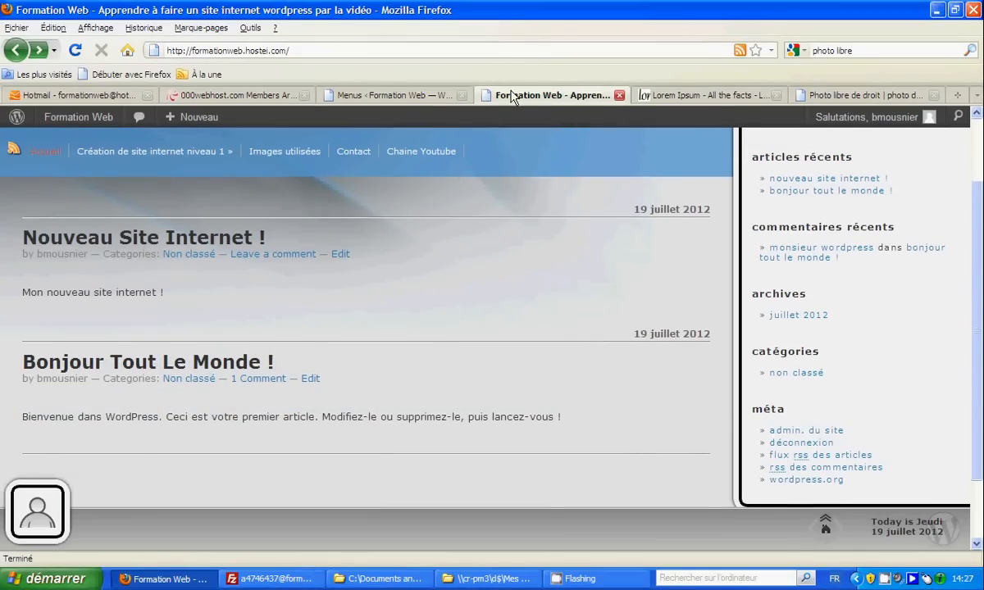
# Return to the site's WordPress administration and open the Widgets settings under Apparence.
pyautogui.click(447, 96)
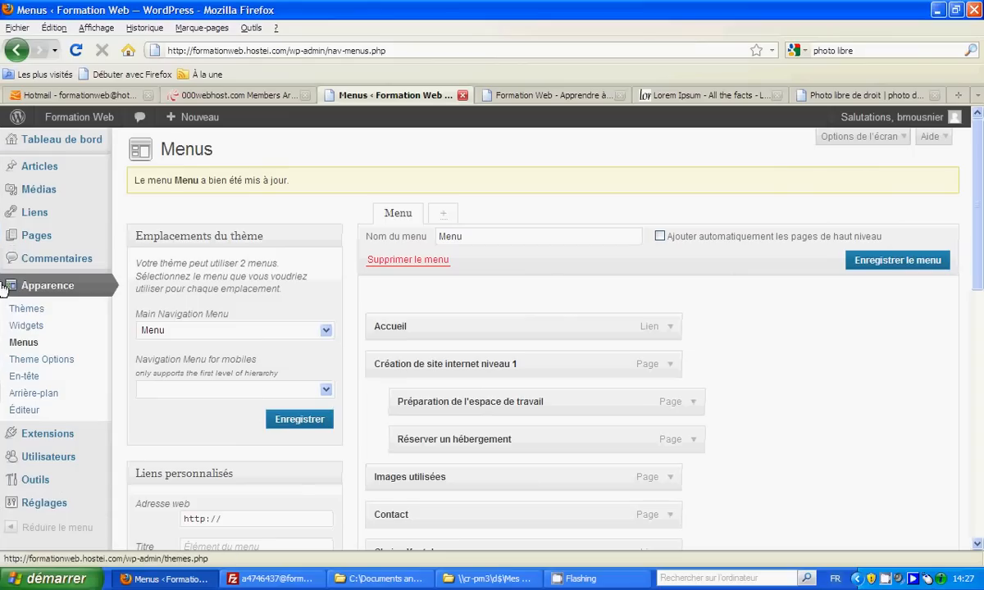
pyautogui.click(22, 327)
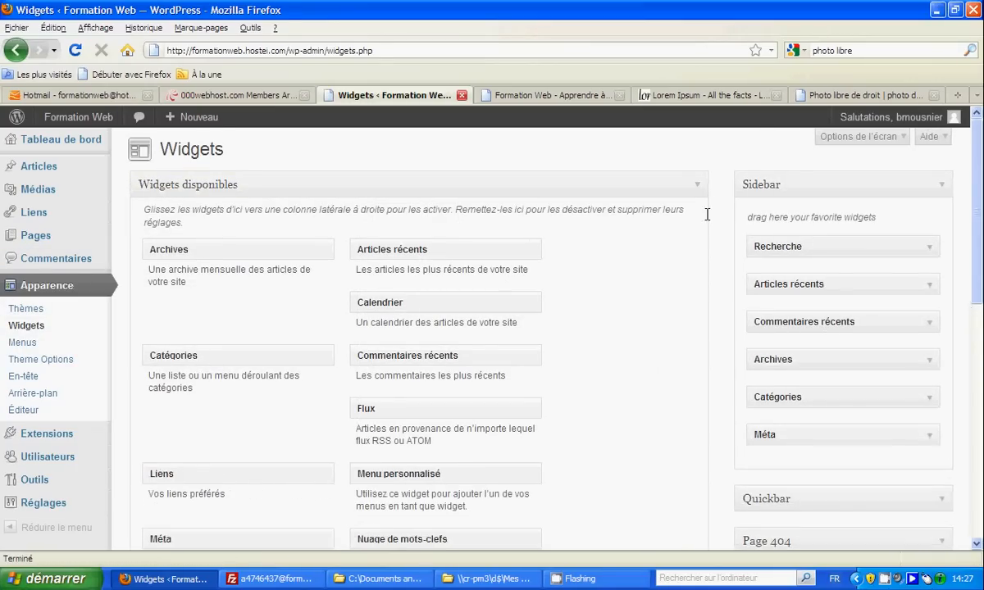
# Examine the contents of the Quickbar, Page 404 and Mobile Widget Area widget zones.
pyautogui.scroll(-2, 687, 325)
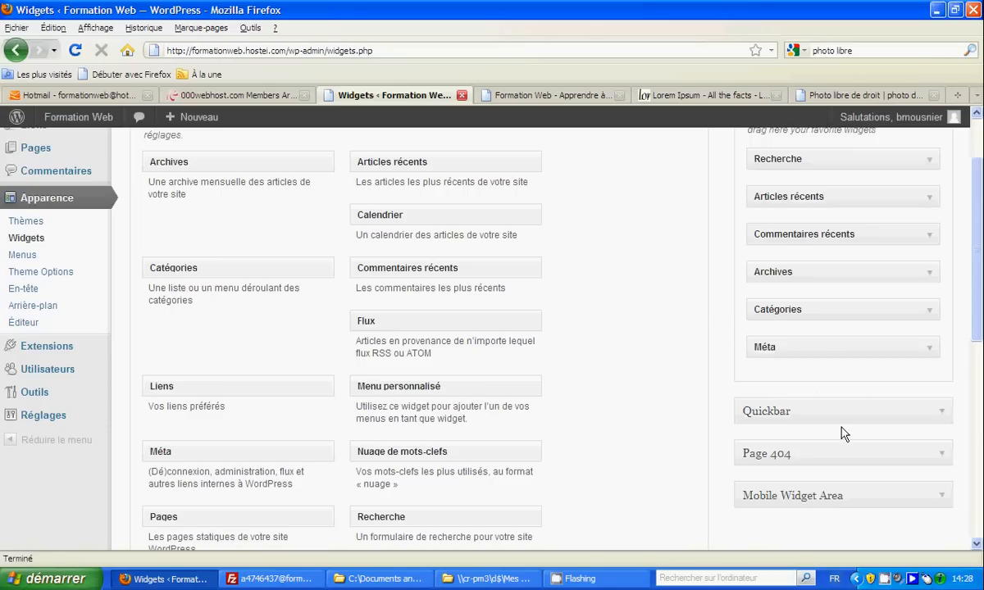
pyautogui.click(820, 412)
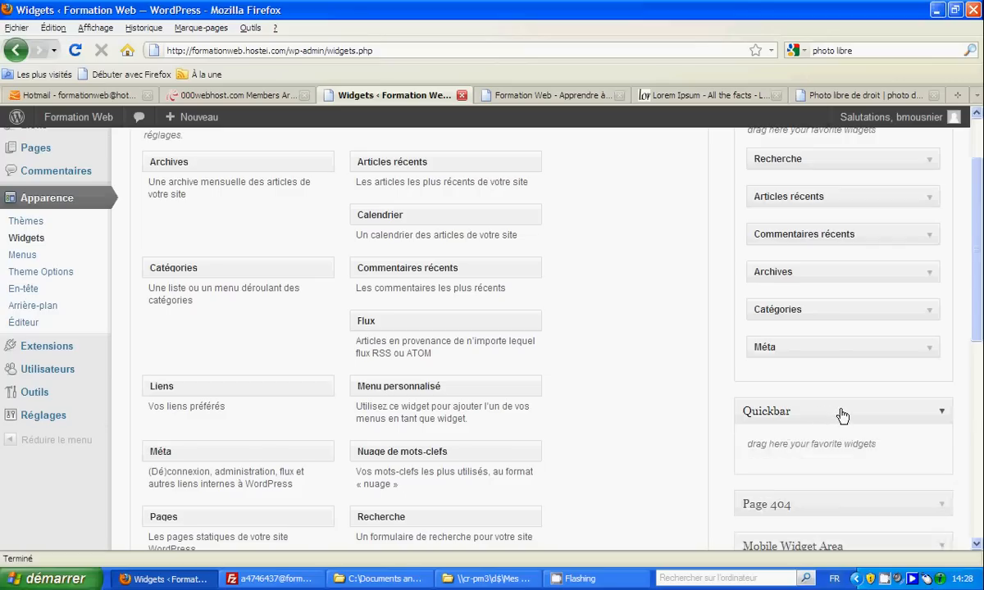
pyautogui.click(842, 416)
pyautogui.click(832, 461)
pyautogui.click(833, 463)
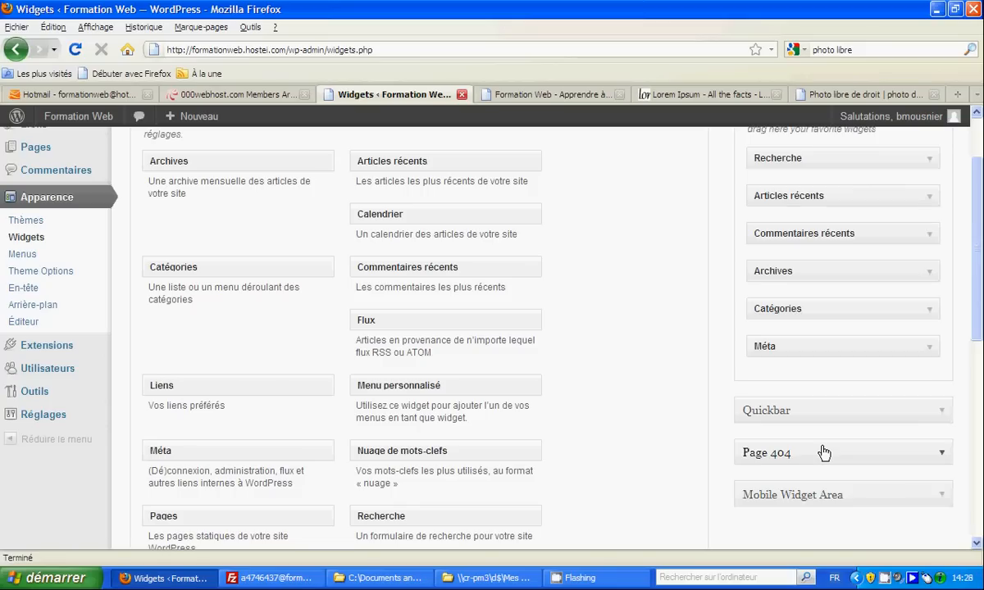
pyautogui.click(836, 496)
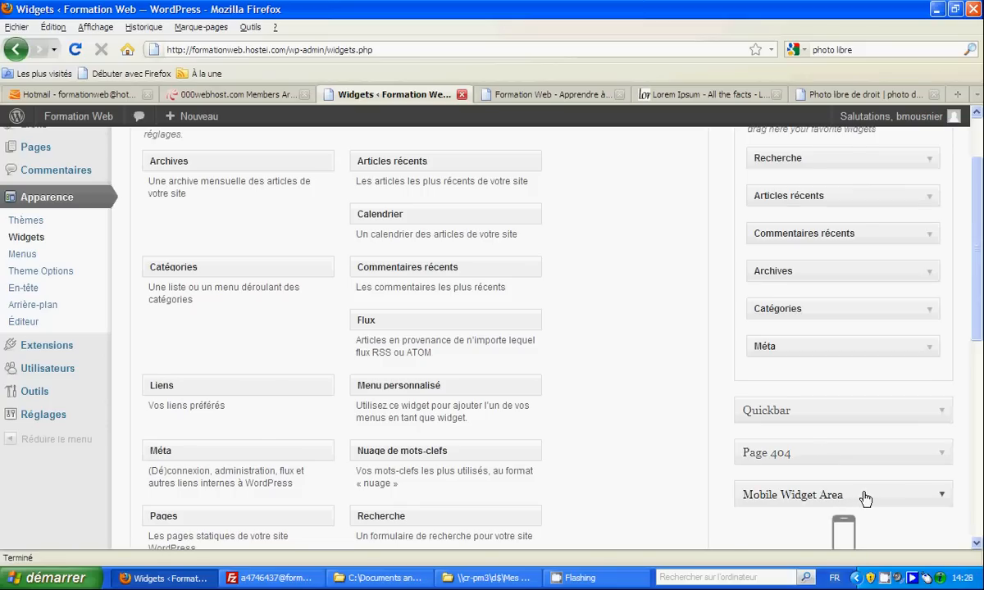
pyautogui.scroll(-2, 866, 493)
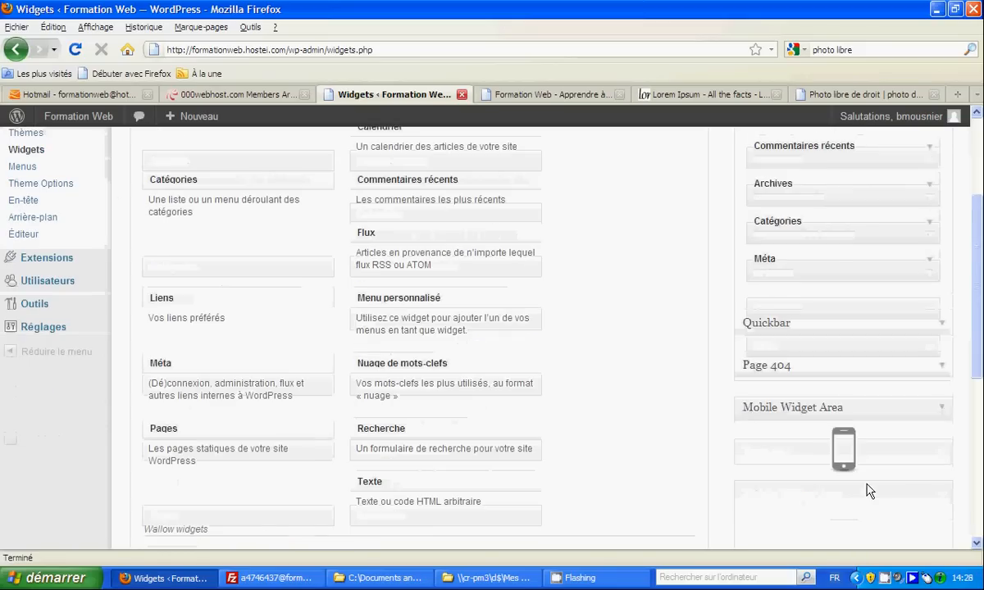
pyautogui.doubleClick(830, 407)
pyautogui.click(885, 418)
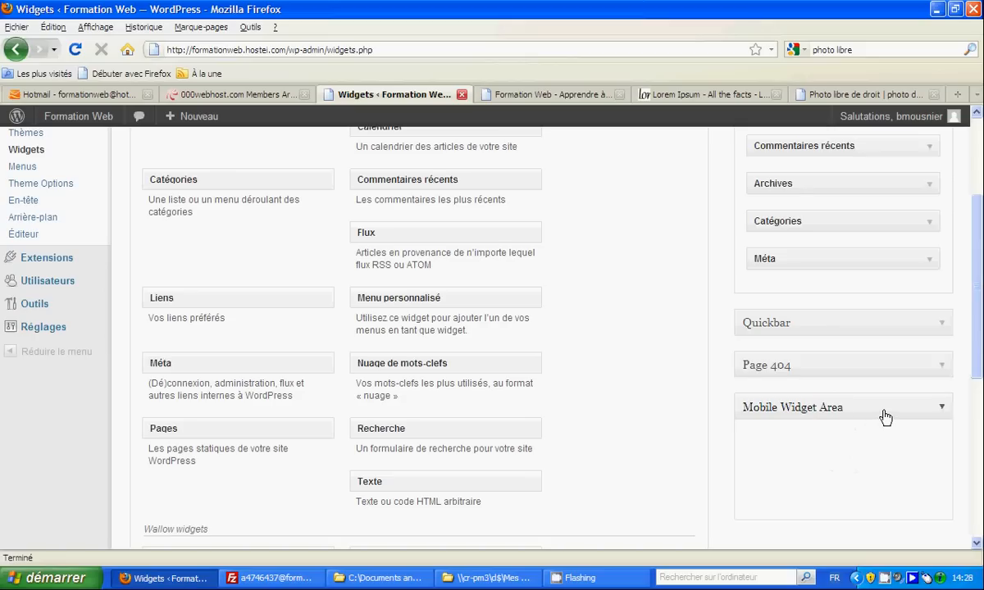
pyautogui.scroll(-4, 814, 447)
pyautogui.scroll(8, 811, 442)
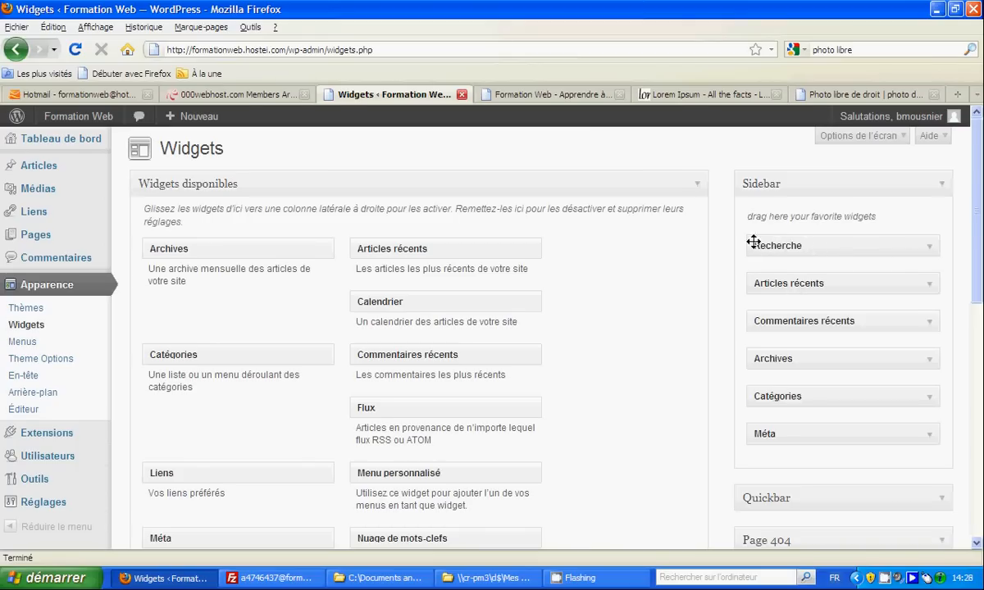
# Compare with the public site, and remove the Recherche, Articles récents, Commentaires récents, Archives, Catégories and Méta widgets from the Sidebar.
pyautogui.click(520, 96)
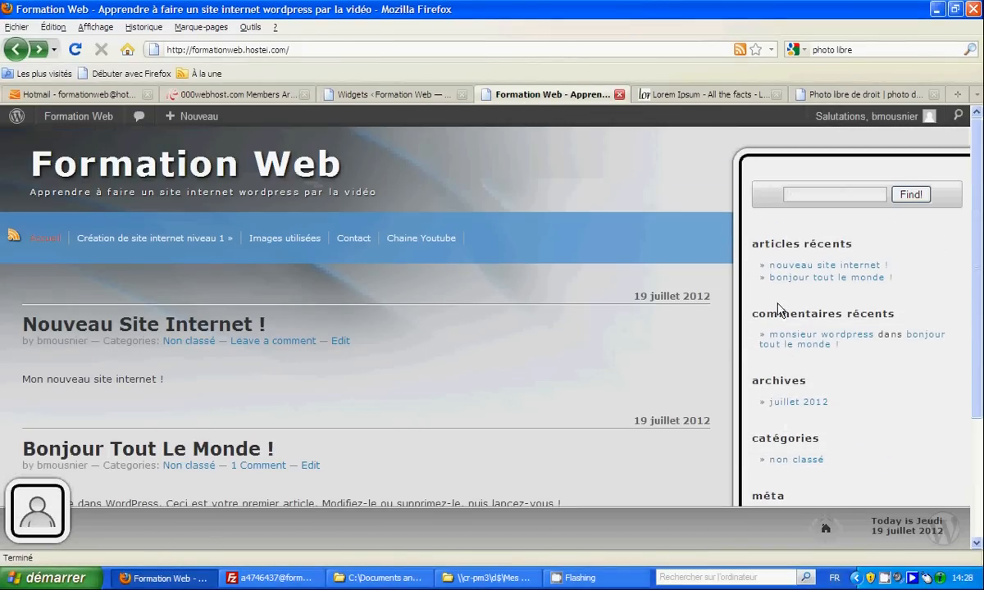
pyautogui.click(425, 96)
pyautogui.moveTo(816, 250); pyautogui.dragTo(602, 262)
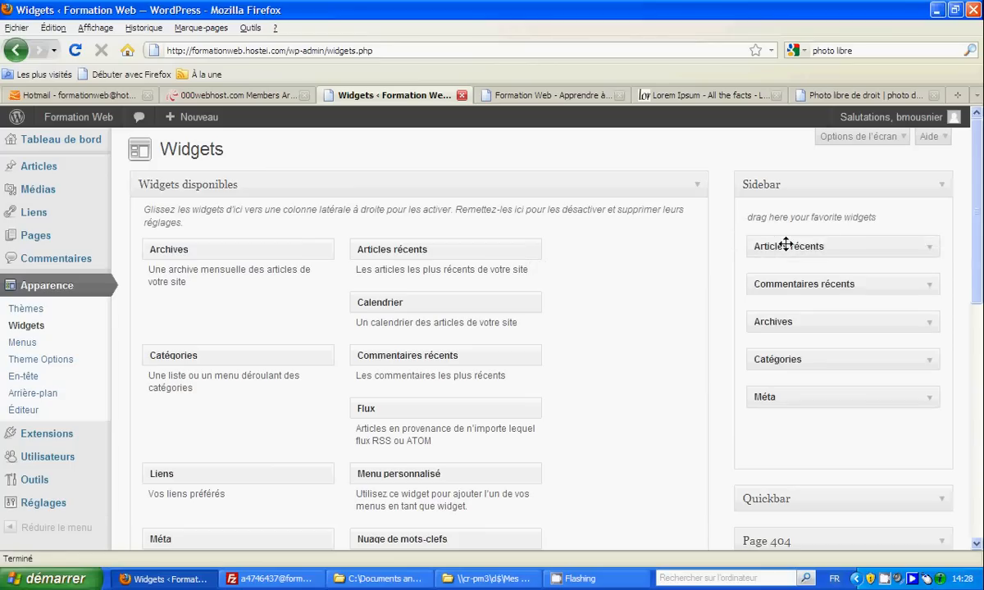
pyautogui.moveTo(784, 248); pyautogui.dragTo(599, 257)
pyautogui.moveTo(753, 243); pyautogui.dragTo(505, 270)
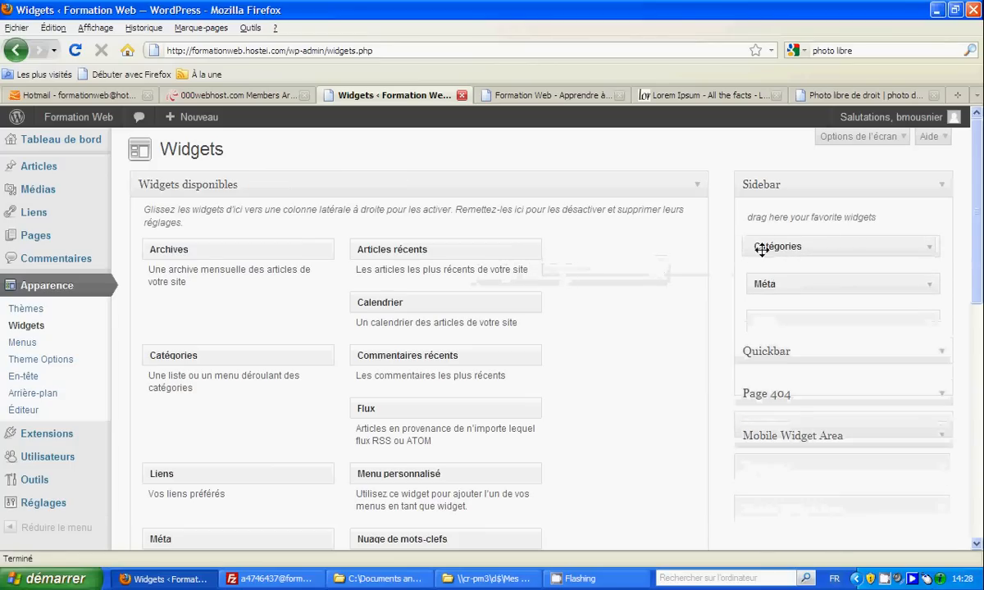
pyautogui.moveTo(761, 248); pyautogui.dragTo(578, 261)
pyautogui.moveTo(780, 248); pyautogui.dragTo(501, 292)
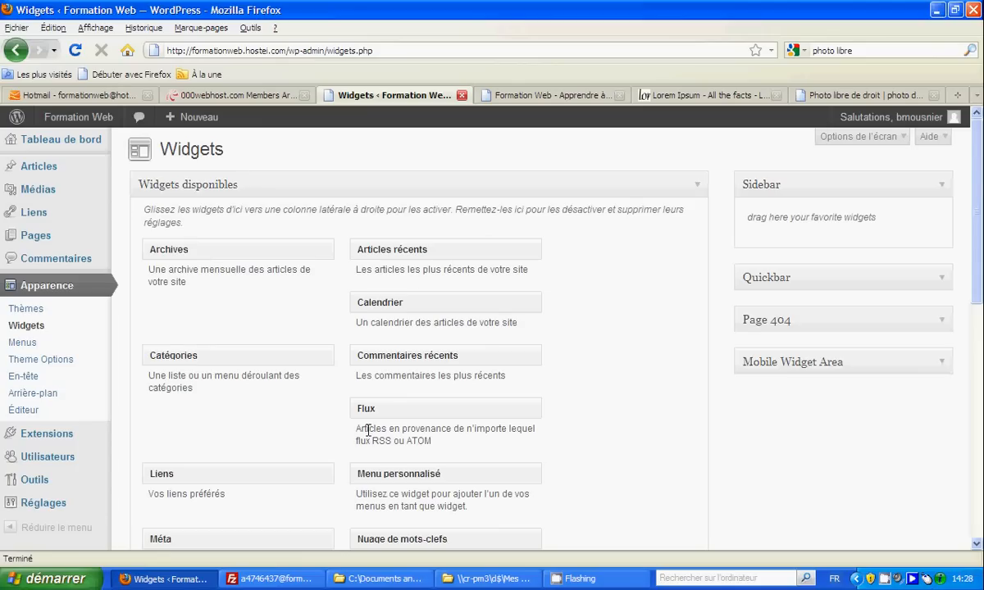
# Add the Calendrier widget to the Sidebar with the title "Titre" and save it.
pyautogui.moveTo(366, 303); pyautogui.dragTo(818, 237)
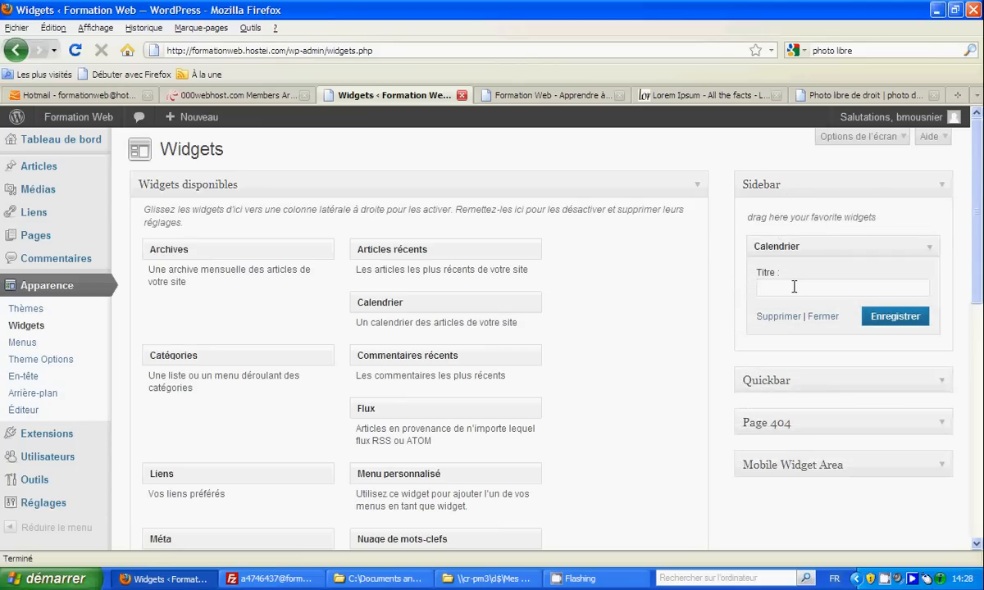
pyautogui.click(793, 286)
pyautogui.click(881, 319)
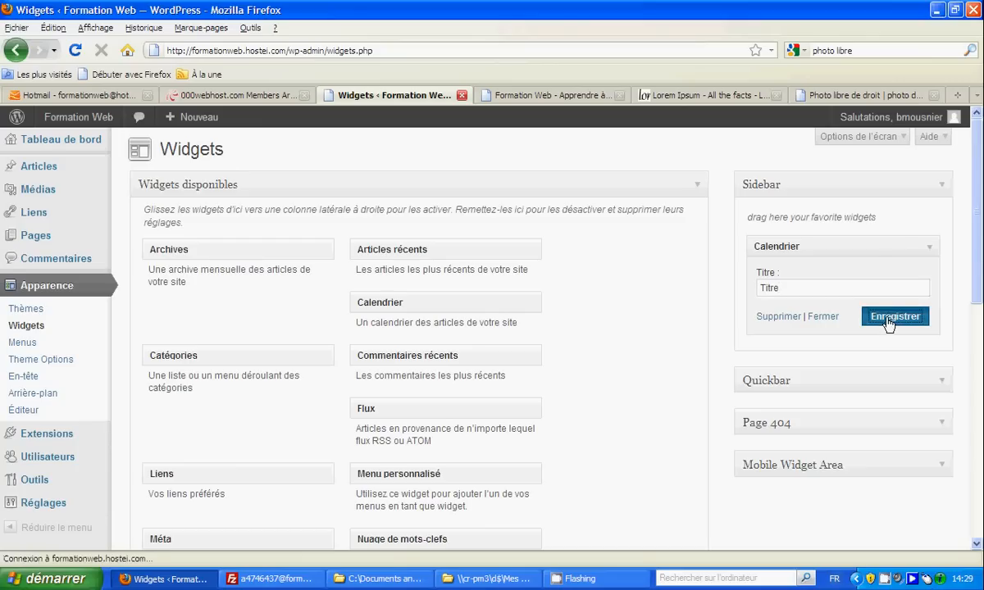
# View the calendar on the public site and remove the Calendrier widget from the Sidebar.
pyautogui.click(524, 95)
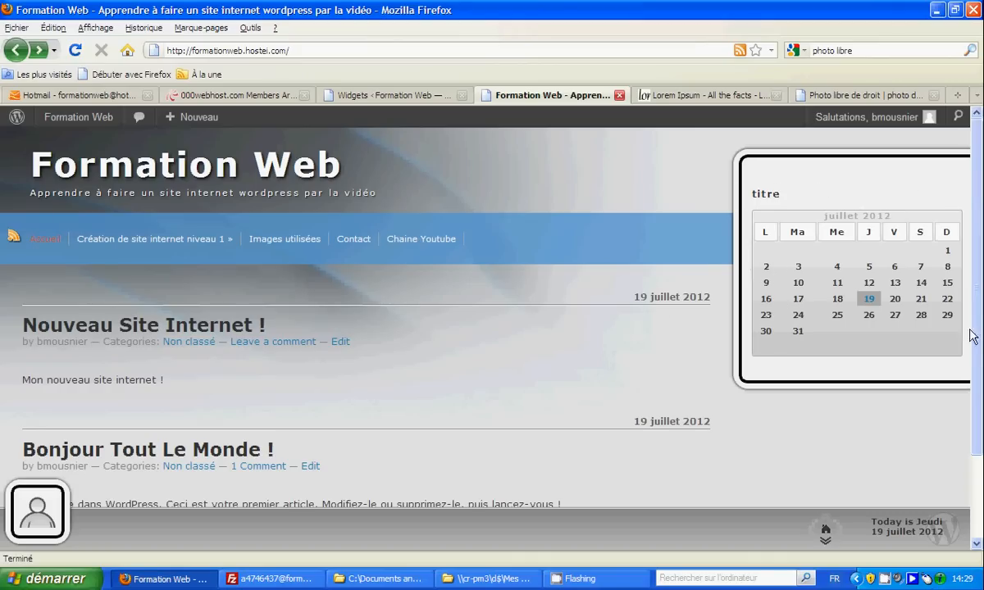
pyautogui.click(358, 90)
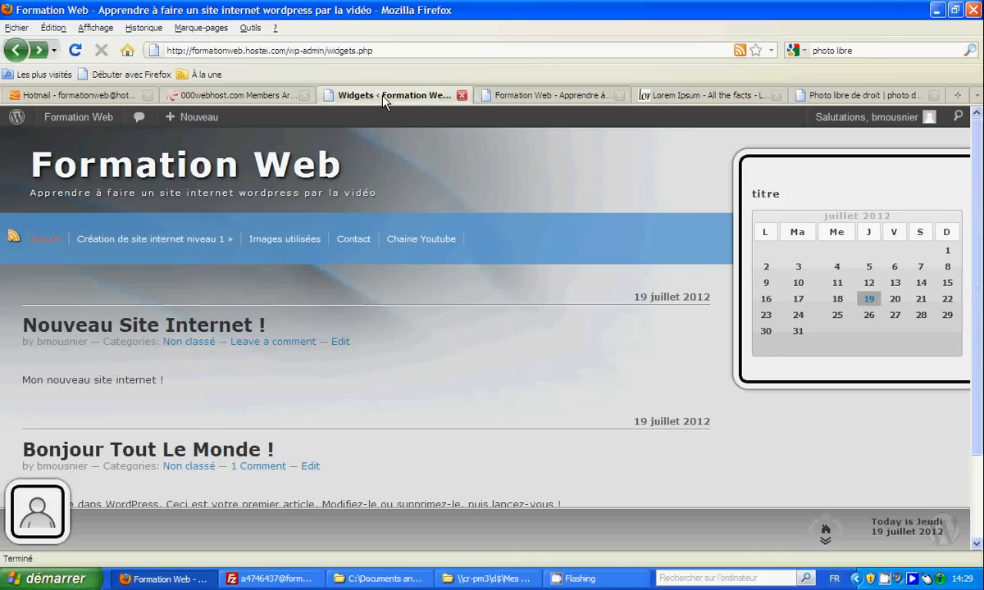
pyautogui.moveTo(833, 246); pyautogui.dragTo(439, 294)
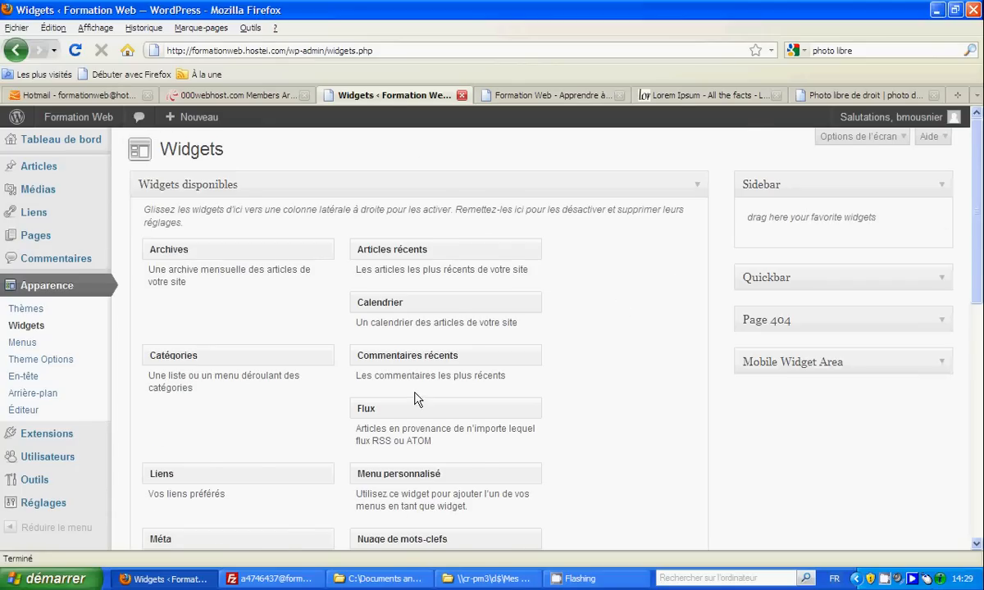
# Add a Menu personnalisé widget to the Sidebar, title it "Menu secondaire", keep Menu as its source and save it.
pyautogui.scroll(-2, 393, 377)
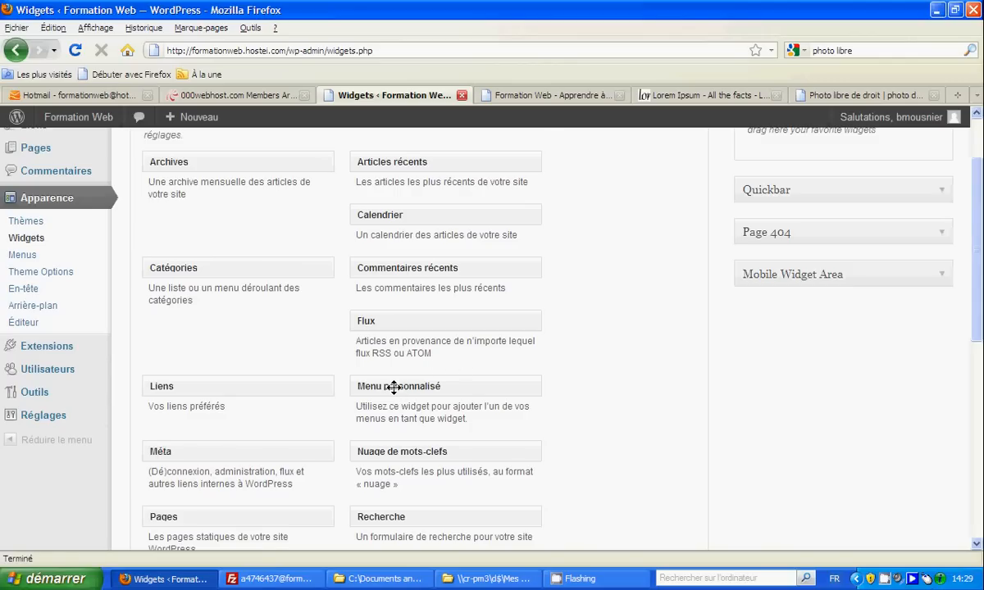
pyautogui.scroll(3, 434, 393)
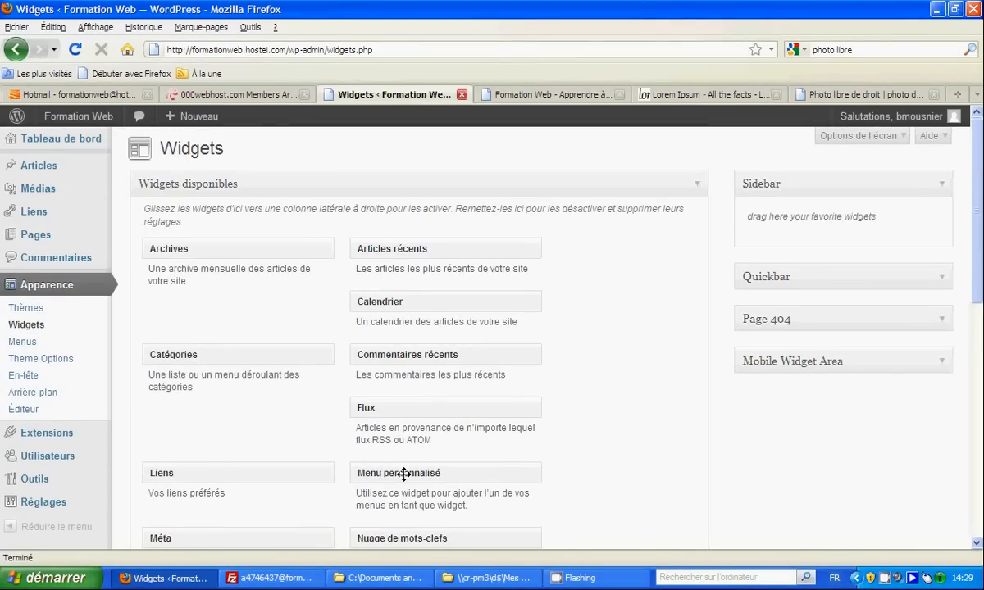
pyautogui.click(495, 92)
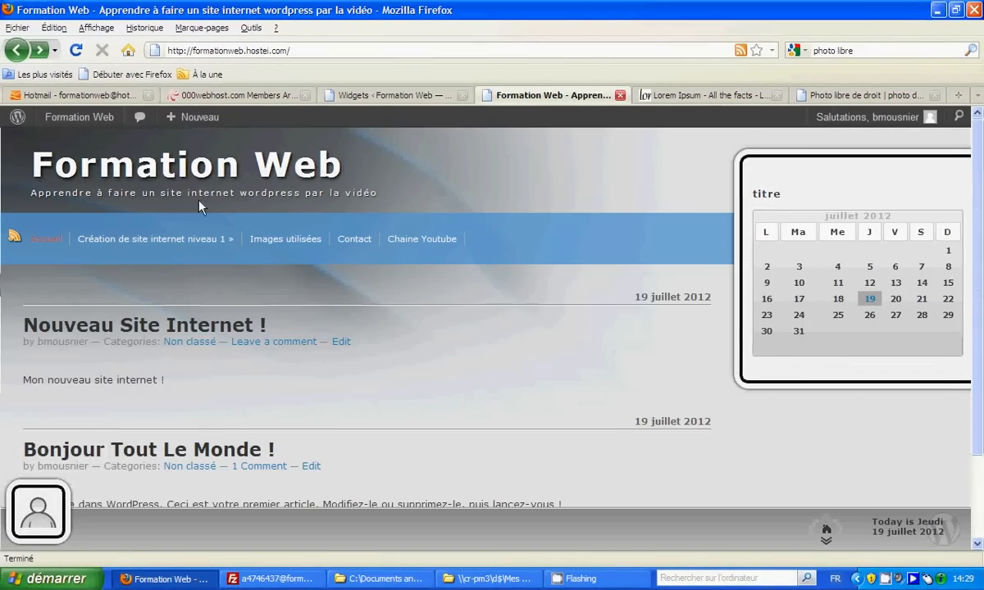
pyautogui.click(374, 96)
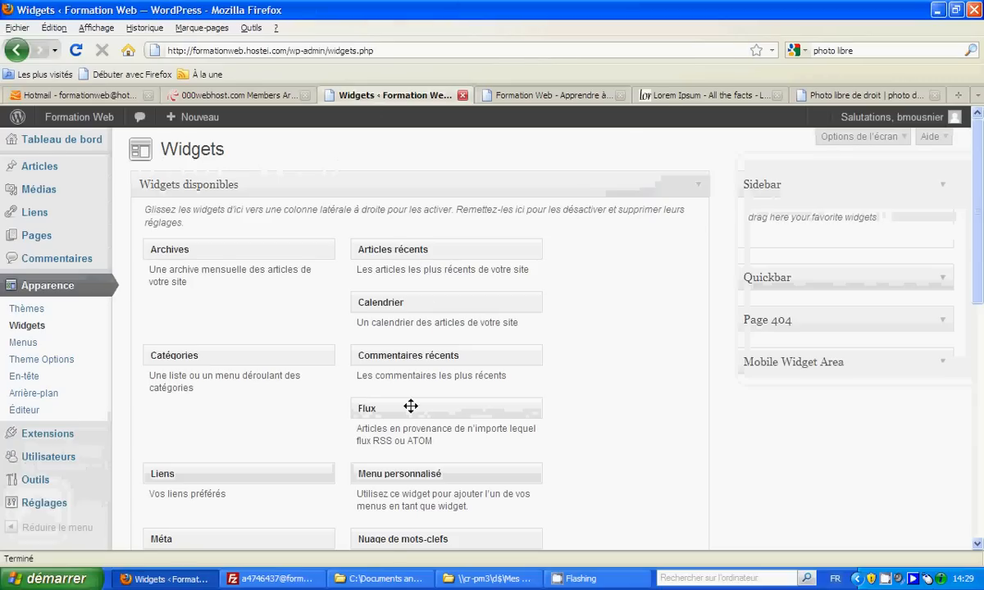
pyautogui.moveTo(426, 473); pyautogui.dragTo(797, 237)
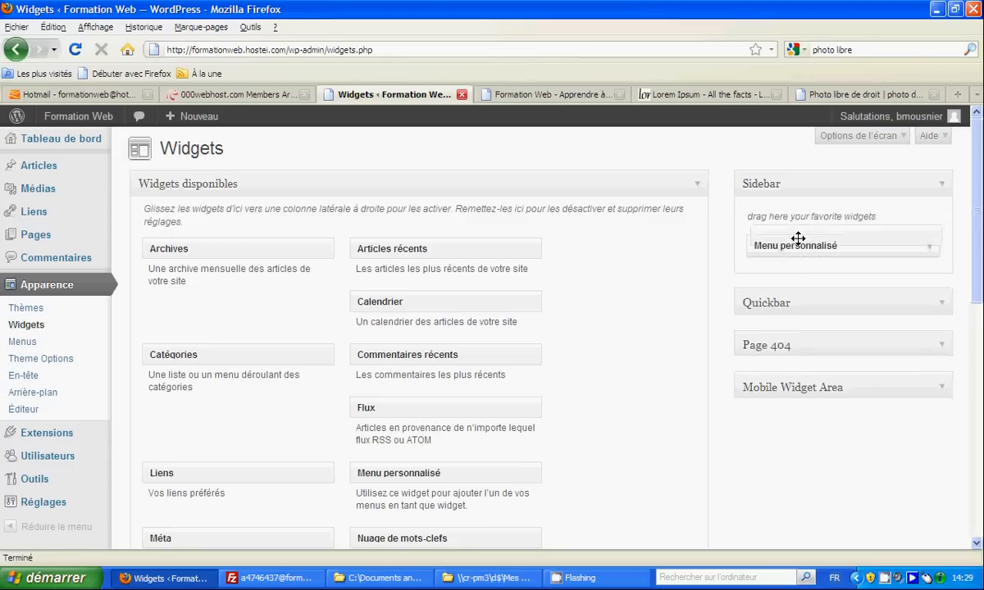
pyautogui.click(784, 287)
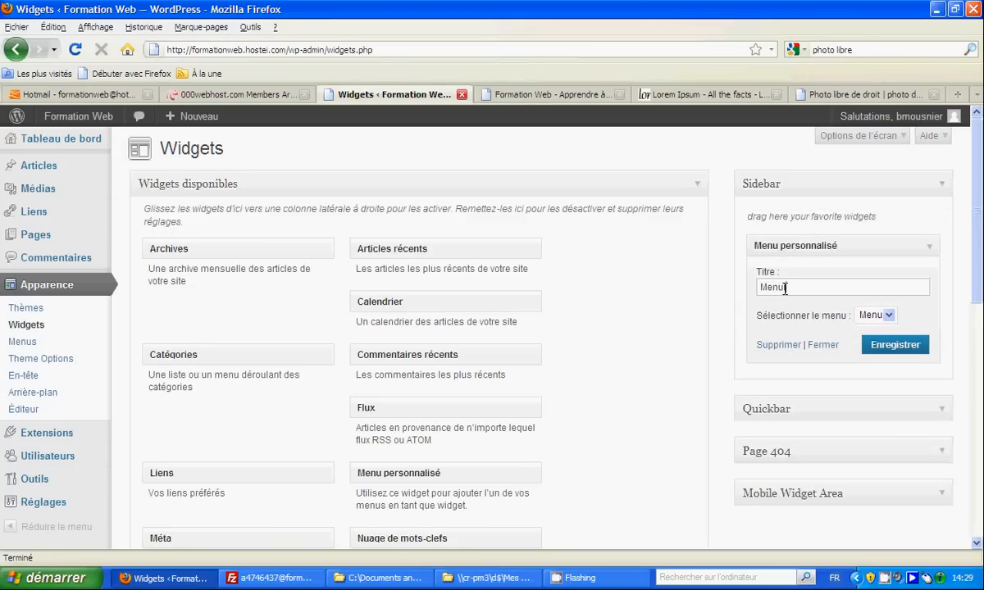
pyautogui.write('Menu secondaire')
pyautogui.click(892, 318)
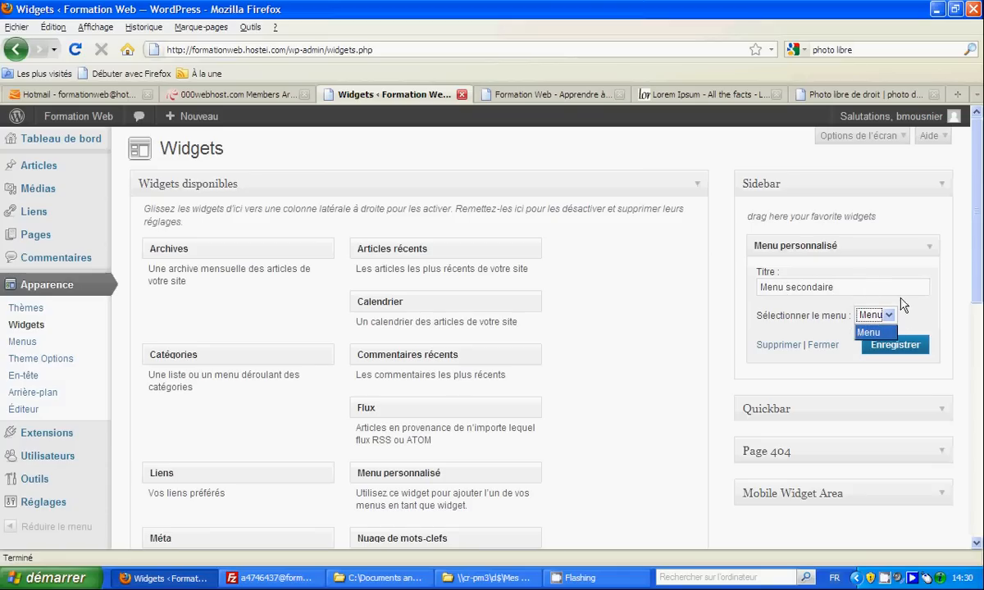
pyautogui.click(855, 302)
pyautogui.click(897, 347)
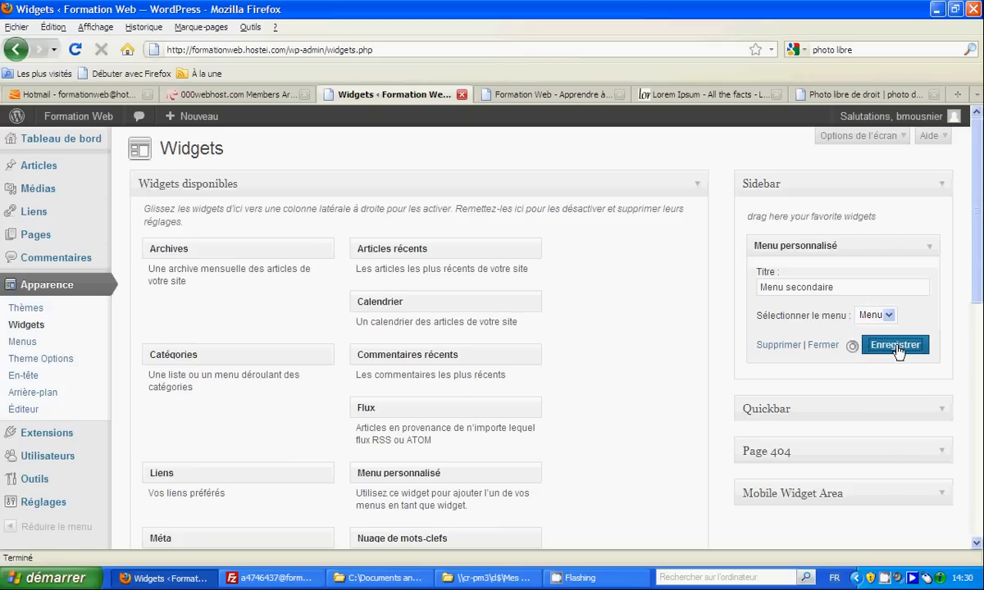
# Reload the site's home page to check the custom menu in the sidebar.
pyautogui.click(498, 93)
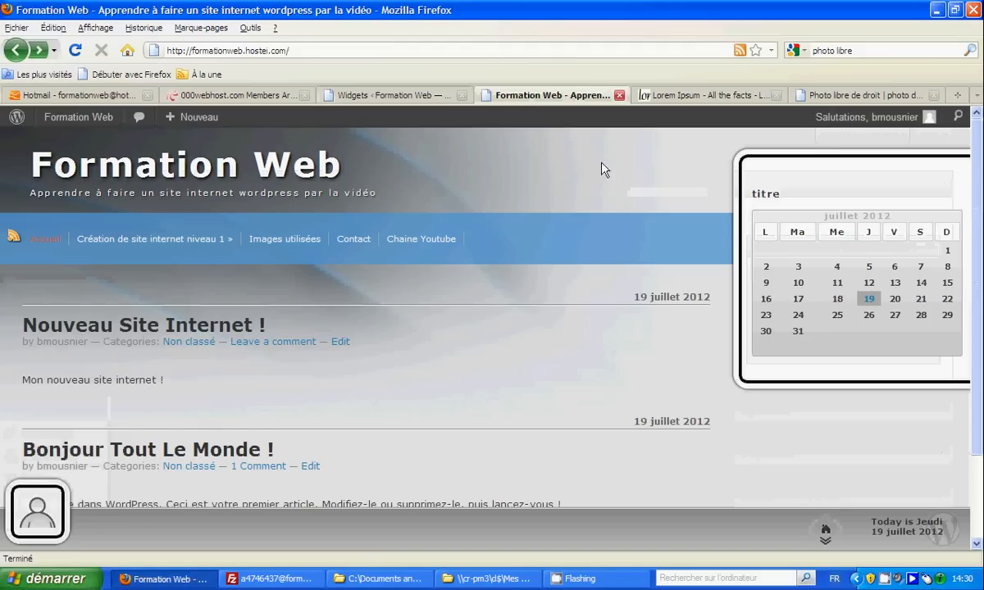
pyautogui.press('F5')
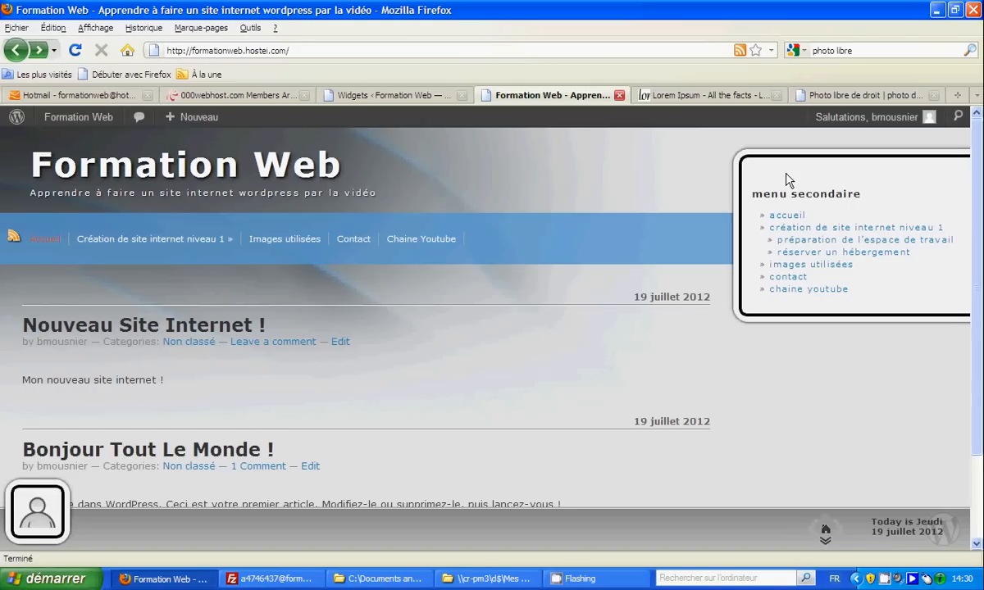
# Return to the Widgets settings and collapse the Menu personnalisé widget in the Sidebar.
pyautogui.click(380, 95)
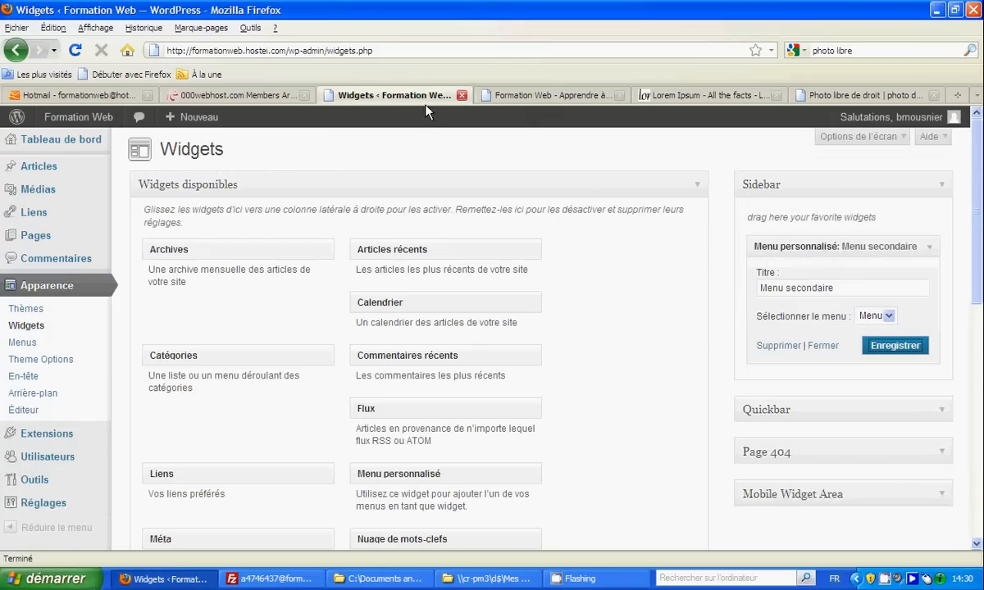
pyautogui.click(930, 247)
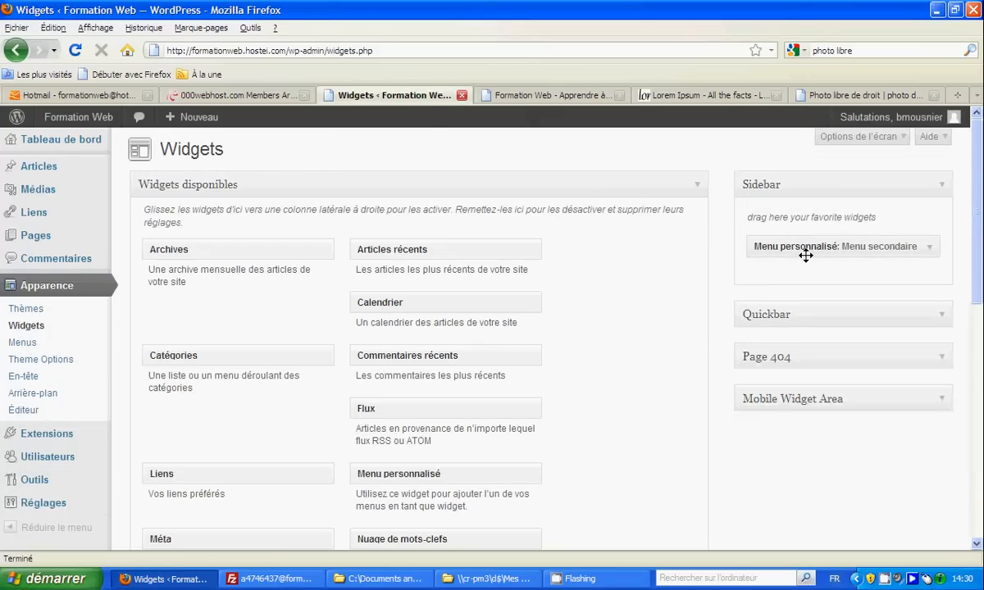
pyautogui.scroll(-4, 351, 293)
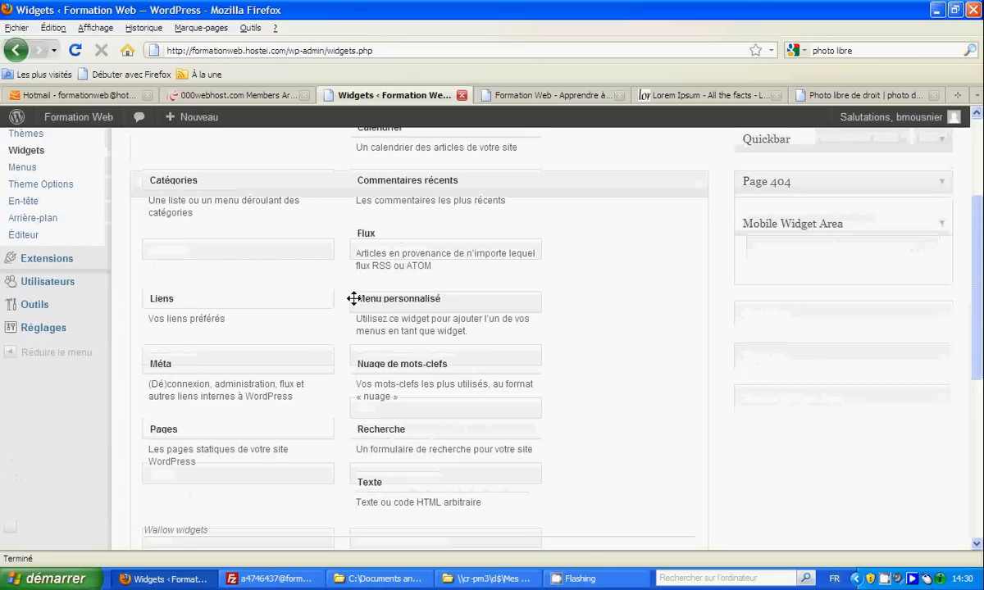
# Add a Recherche widget above the Menu personnalisé widget in the Sidebar, title it "Recherche", save it and collapse it.
pyautogui.moveTo(435, 433); pyautogui.dragTo(753, 126)
pyautogui.moveTo(752, 117); pyautogui.dragTo(828, 160)
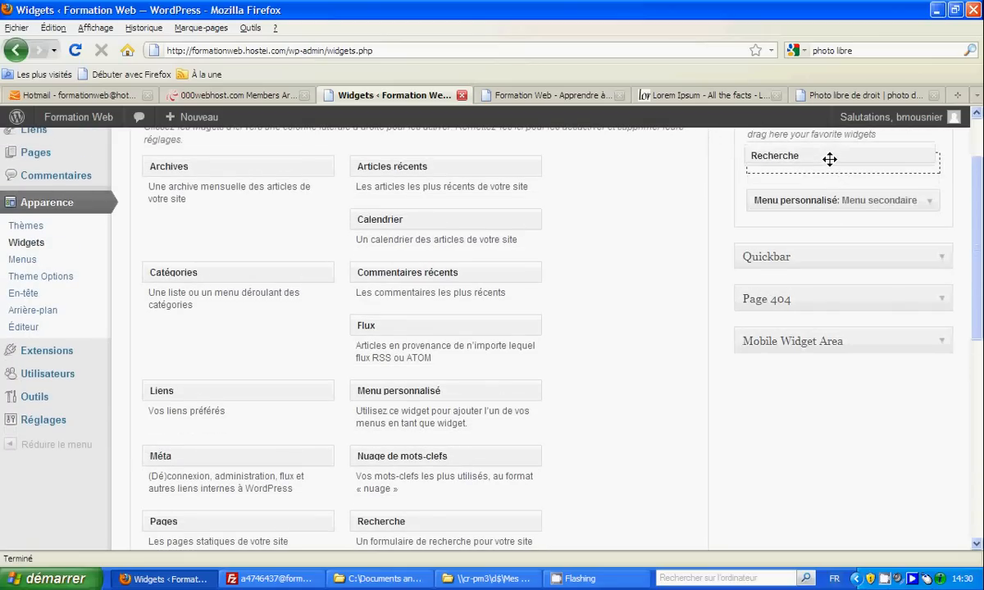
pyautogui.click(802, 201)
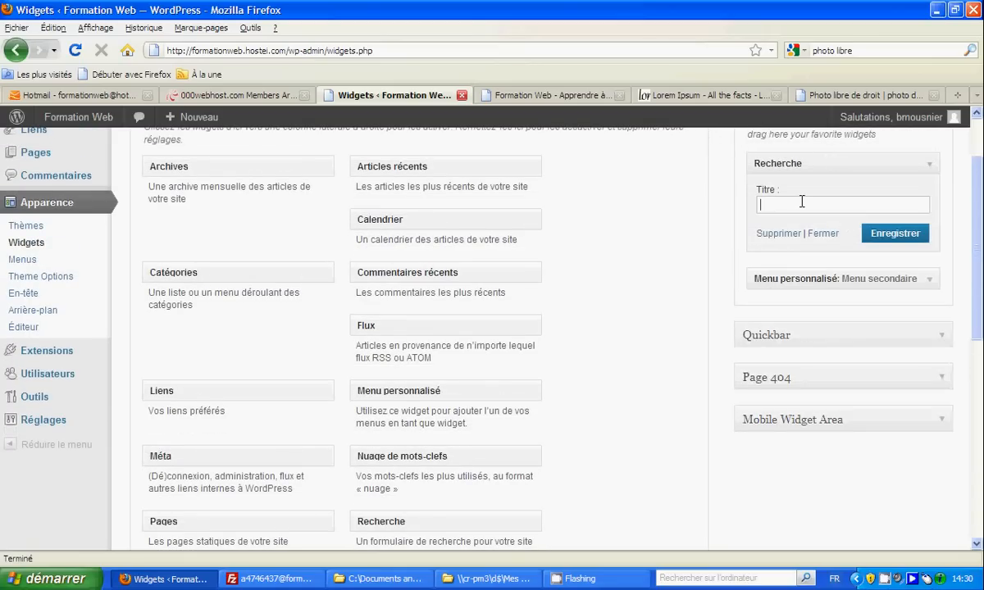
pyautogui.write('Recherche')
pyautogui.click(891, 234)
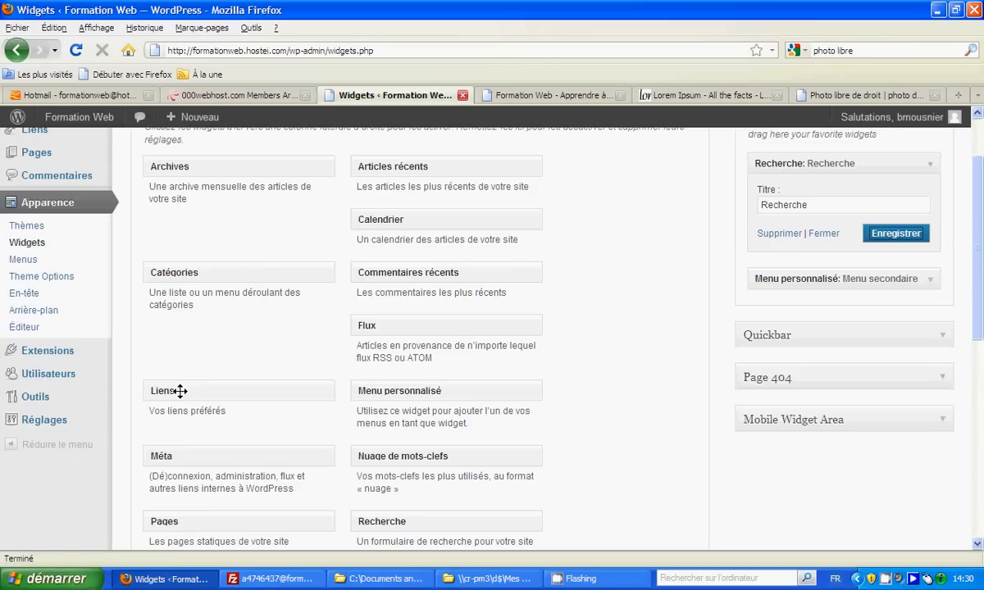
pyautogui.click(929, 164)
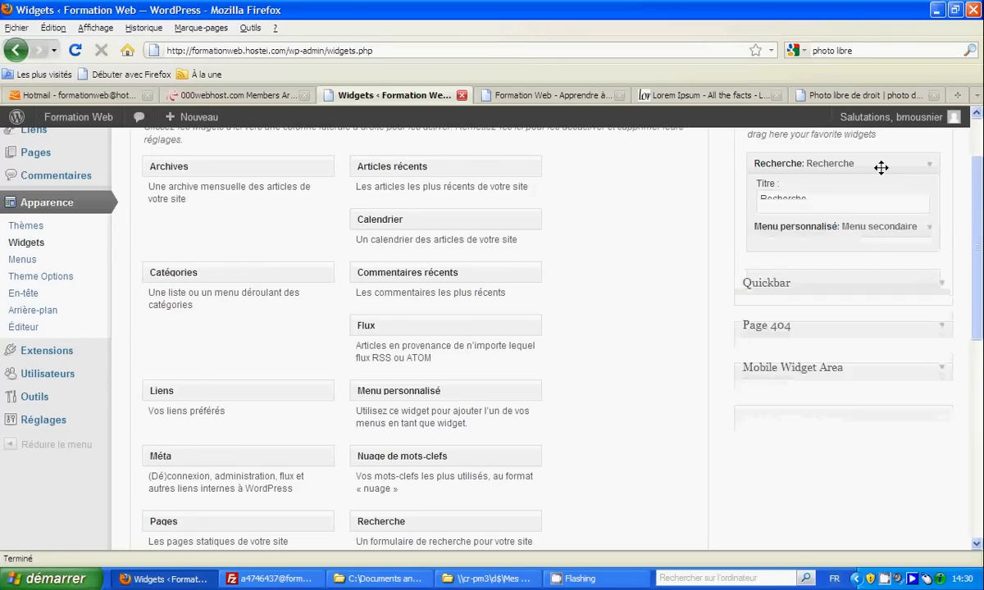
# Add a Liens widget below Recherche in the Sidebar, keep Tous les liens sorted by Titre du lien, limit it to 20 links and save.
pyautogui.moveTo(201, 388); pyautogui.dragTo(783, 197)
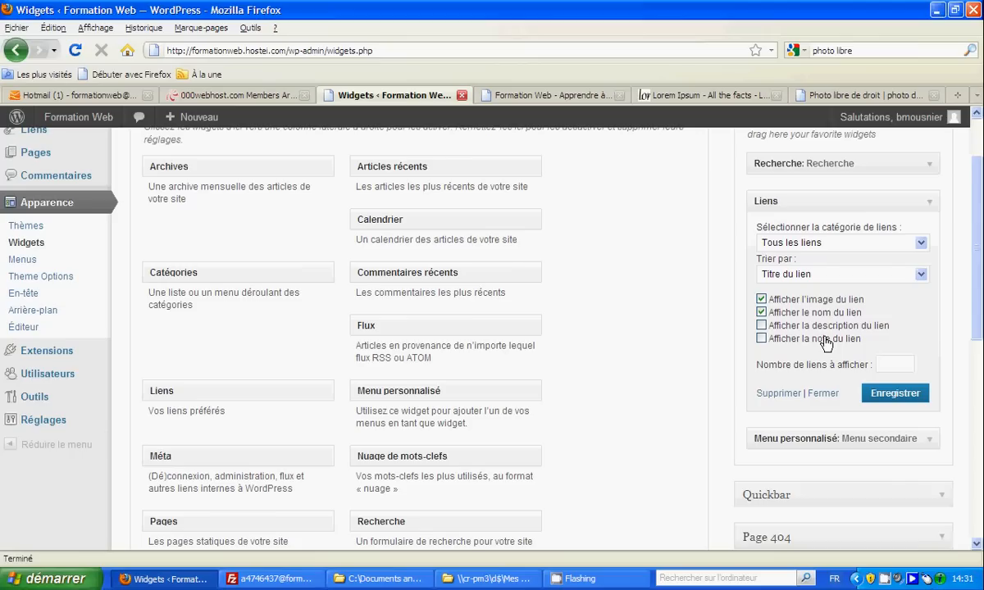
pyautogui.click(788, 243)
pyautogui.click(833, 246)
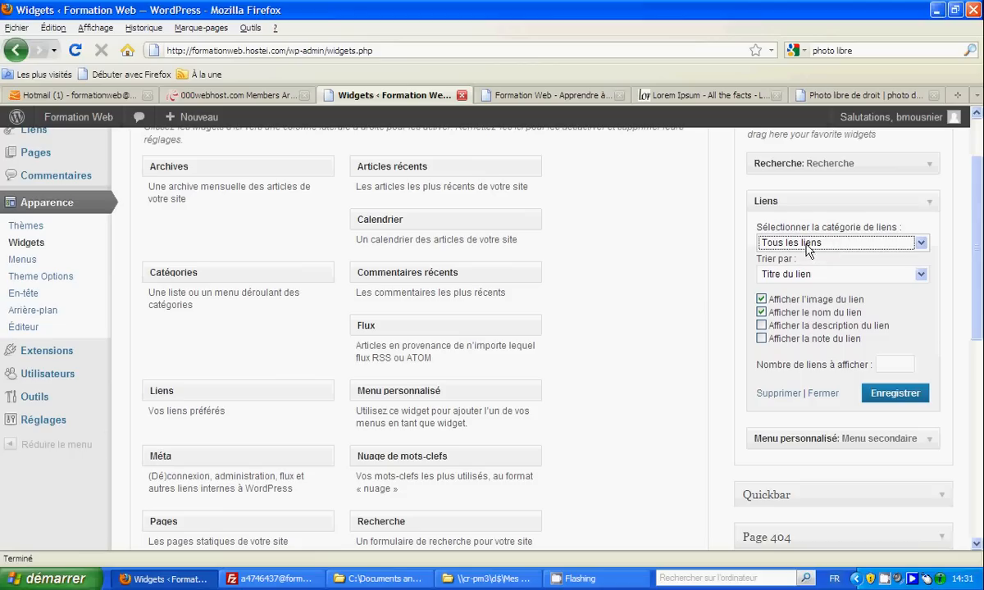
pyautogui.click(763, 243)
pyautogui.click(800, 246)
pyautogui.click(795, 276)
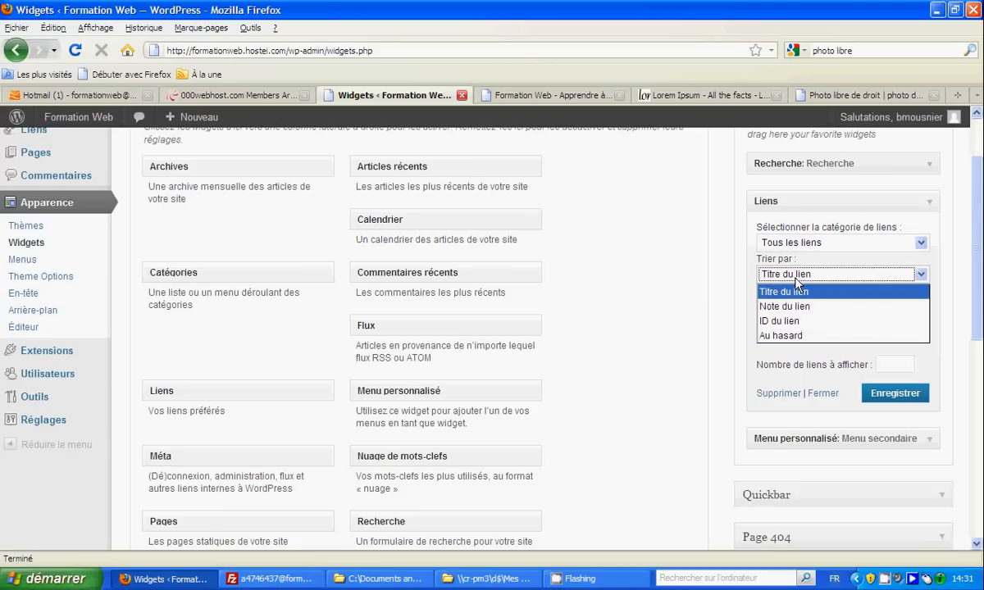
pyautogui.click(795, 285)
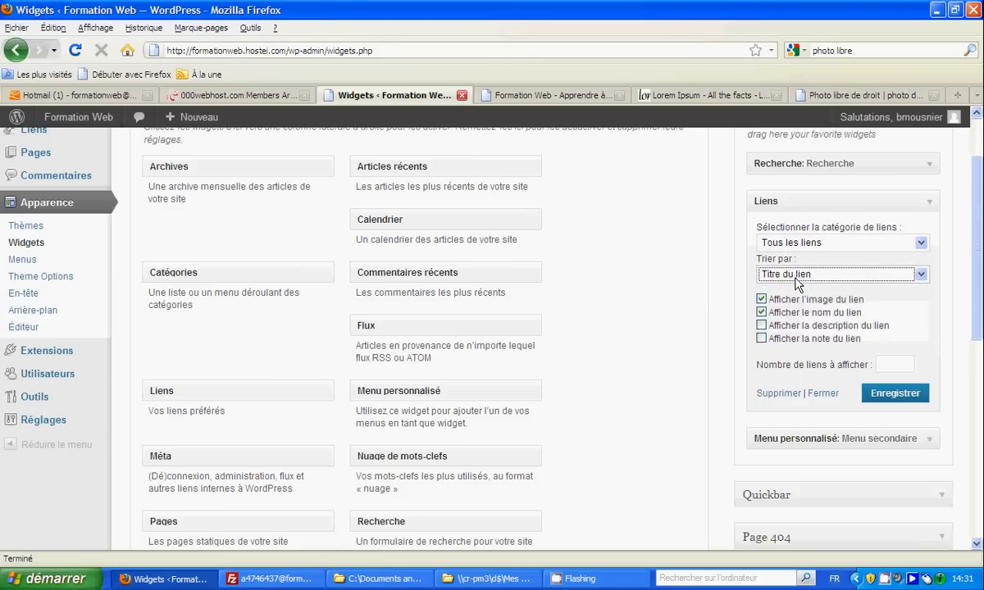
pyautogui.click(891, 363)
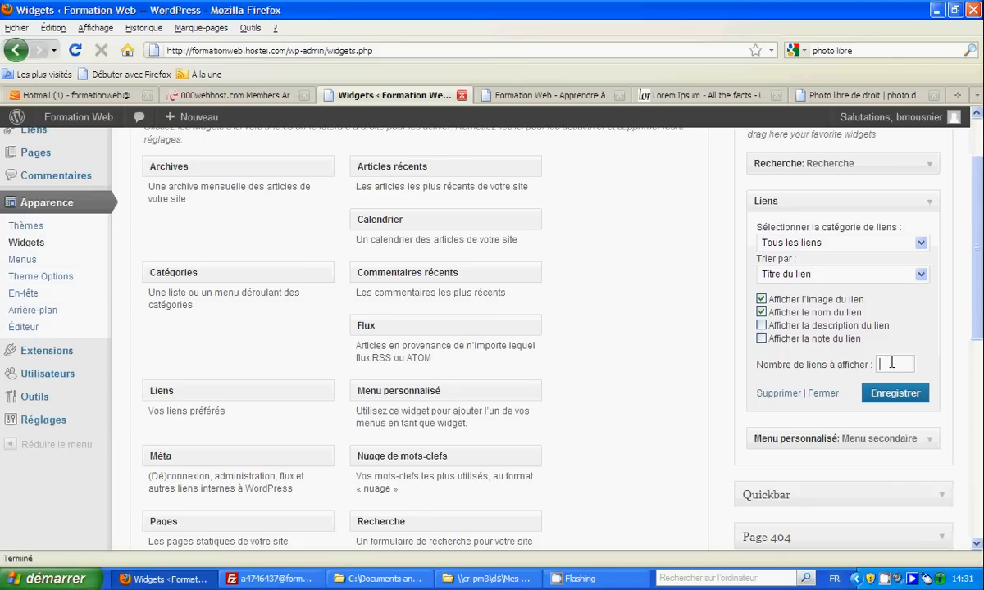
pyautogui.write('20')
pyautogui.click(895, 395)
# Reload the public site's home page and check the search, links and secondary menu blocks in the sidebar.
pyautogui.click(518, 96)
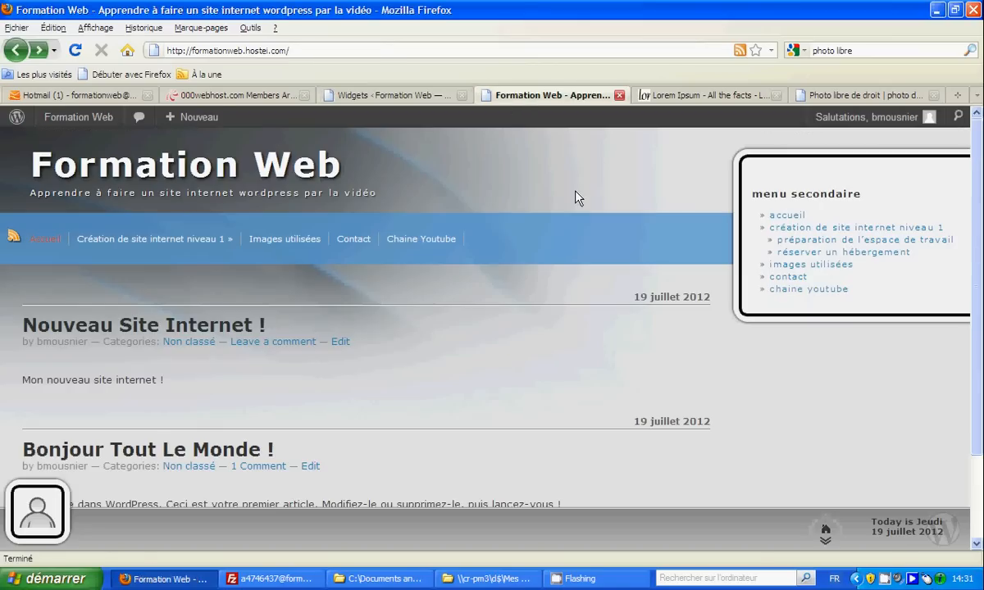
pyautogui.press('F5')
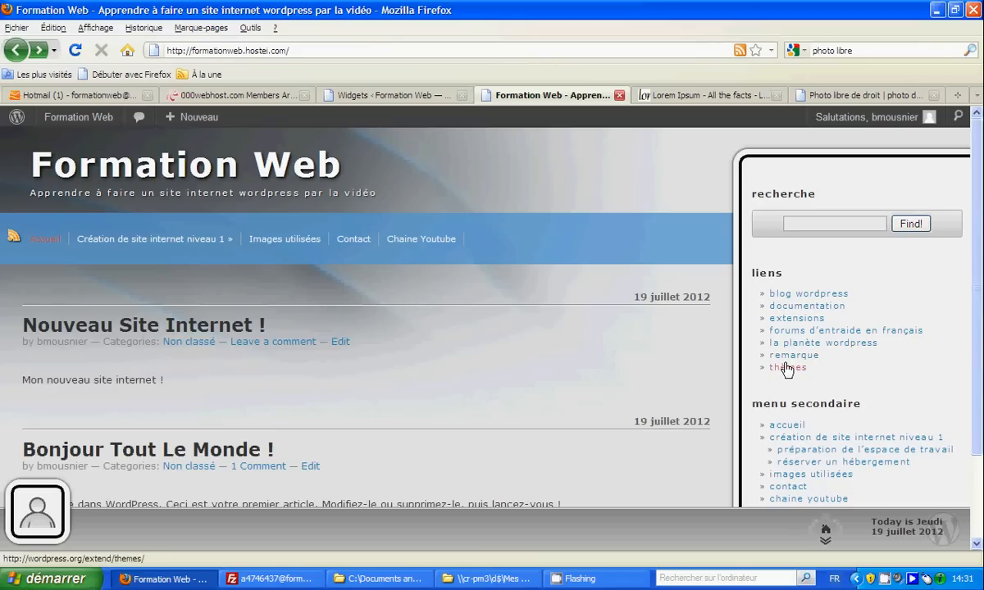
pyautogui.scroll(-2, 776, 396)
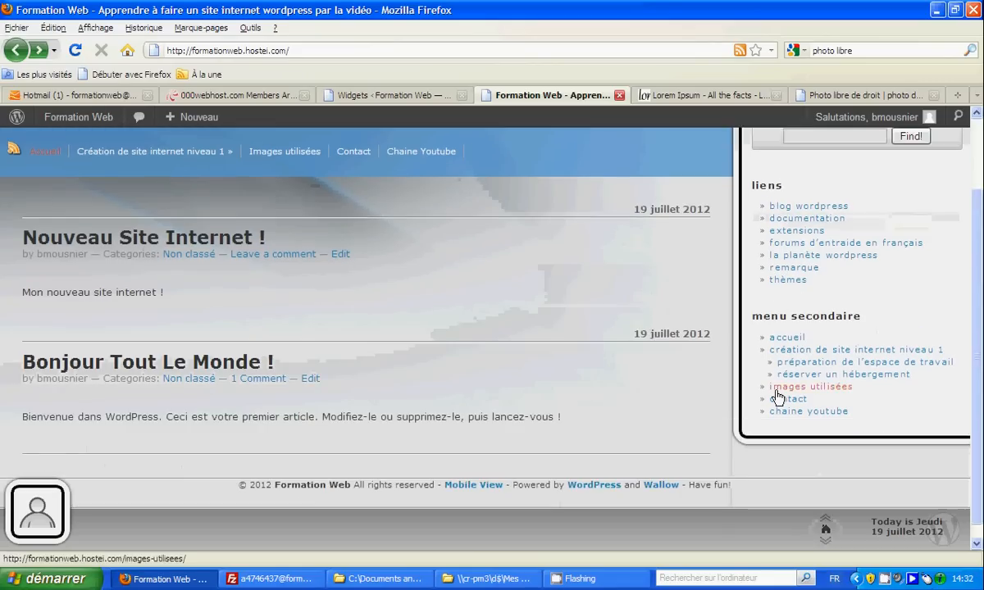
pyautogui.moveTo(759, 317); pyautogui.dragTo(861, 316)
pyautogui.click(857, 318)
pyautogui.scroll(2, 792, 331)
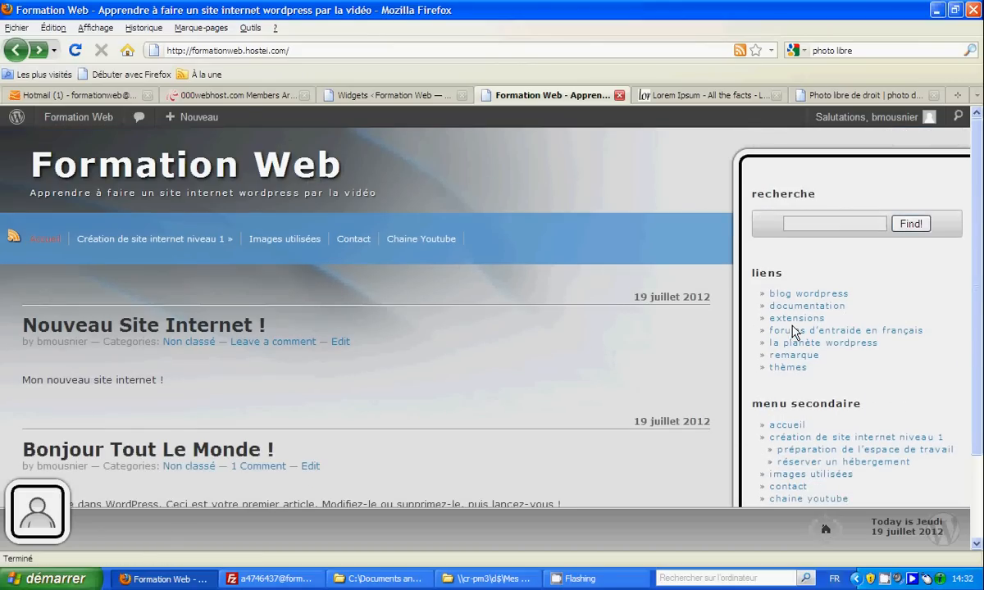